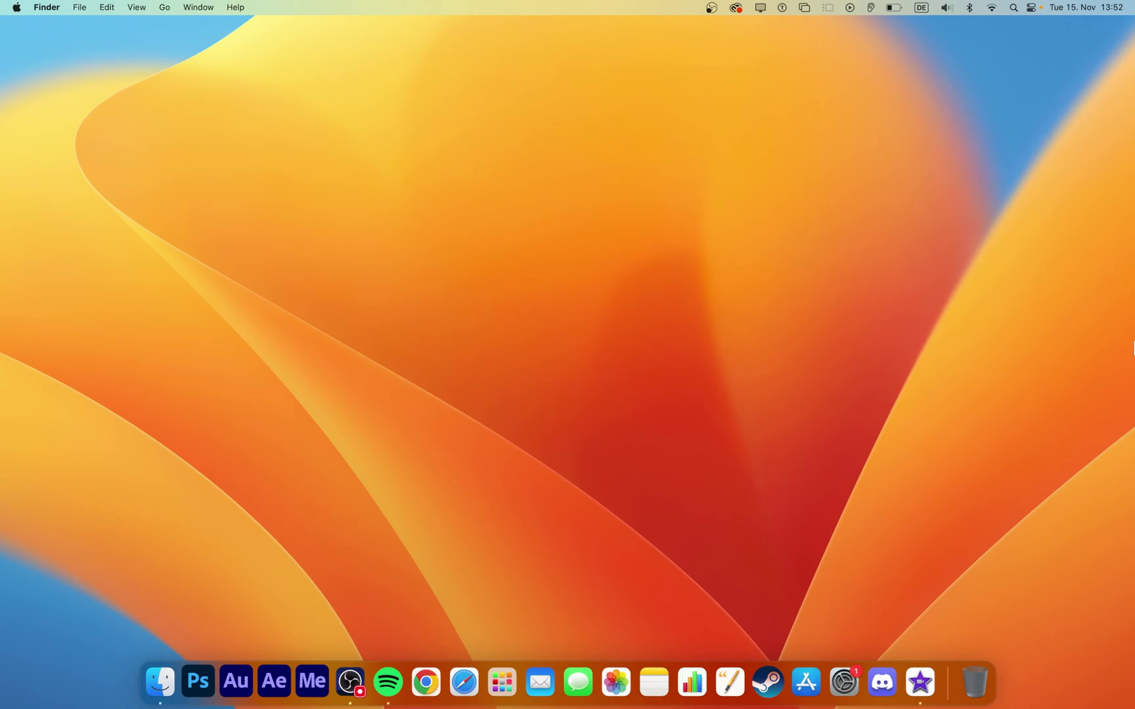
Step: Open My Movie 1, select its landscape clip, and start a Share > File export
left_click(922, 679)
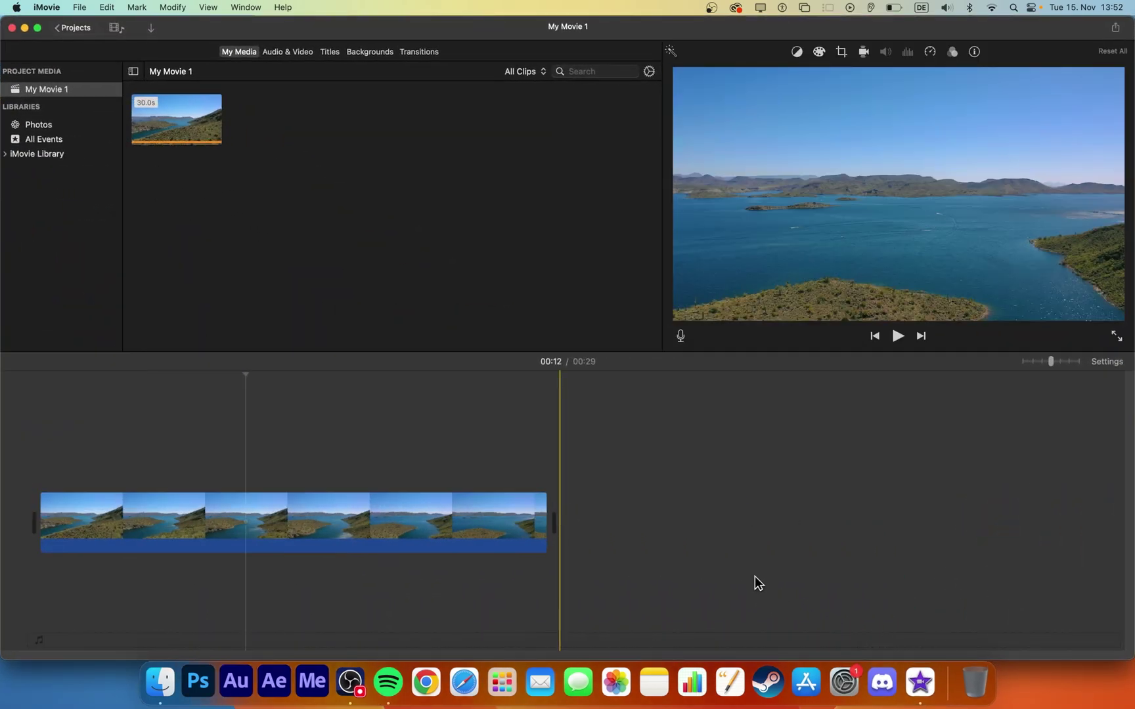
left_click(305, 494)
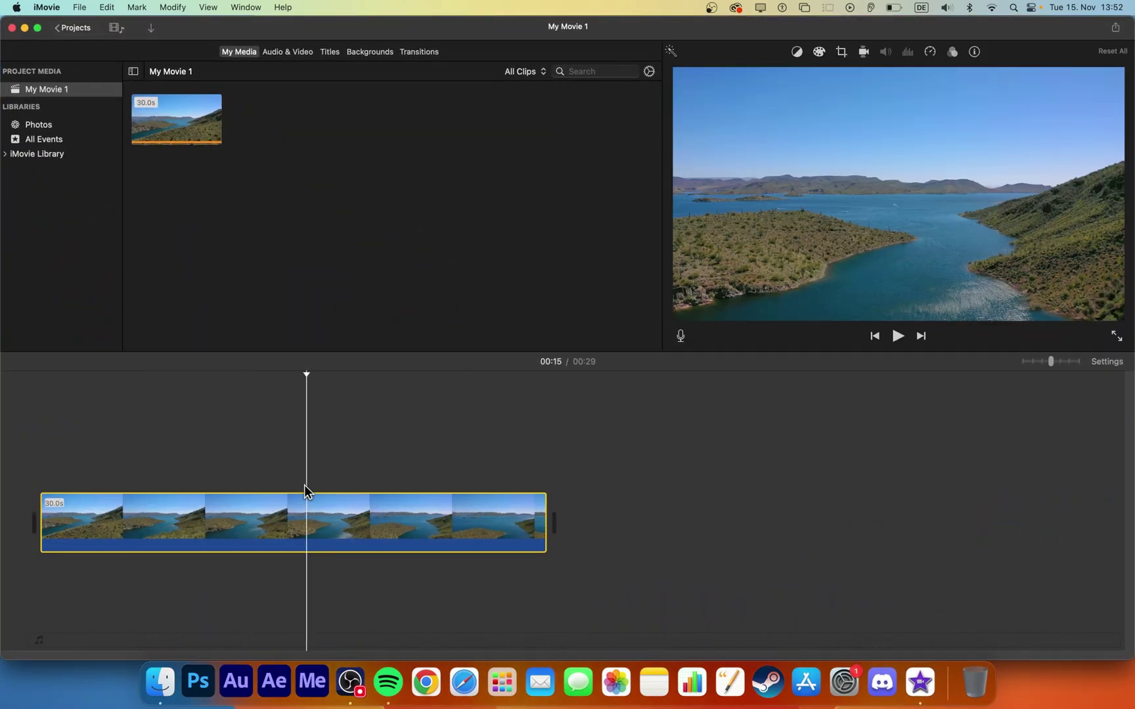
left_click(82, 9)
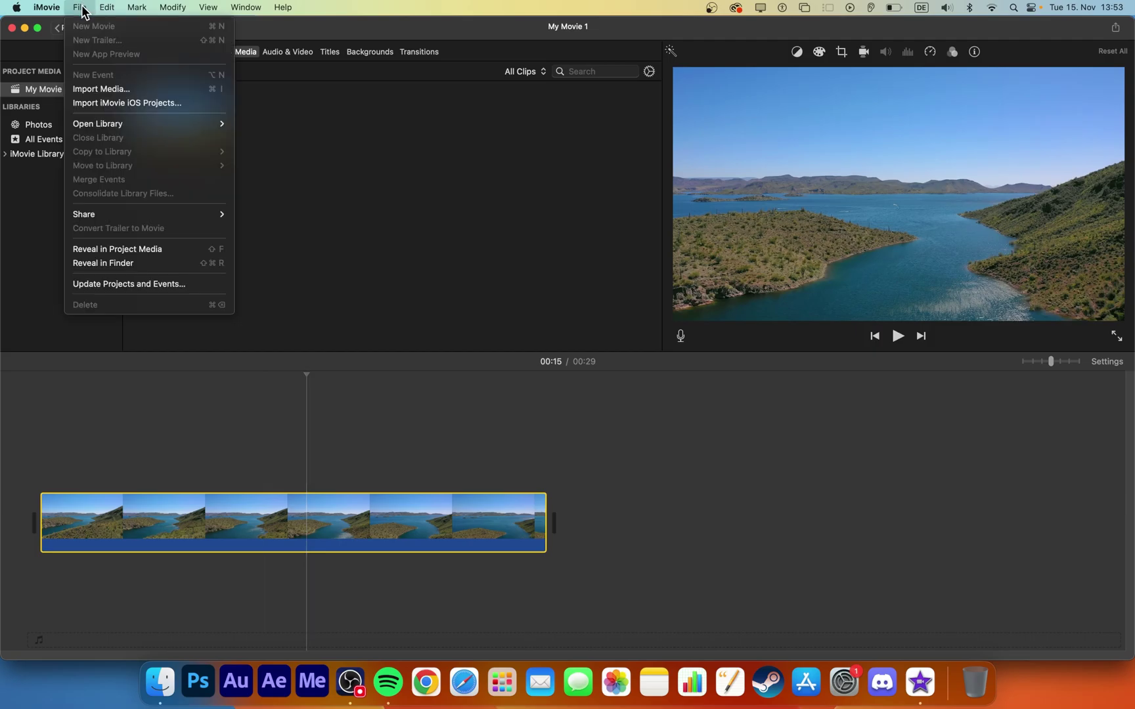
left_click(81, 11)
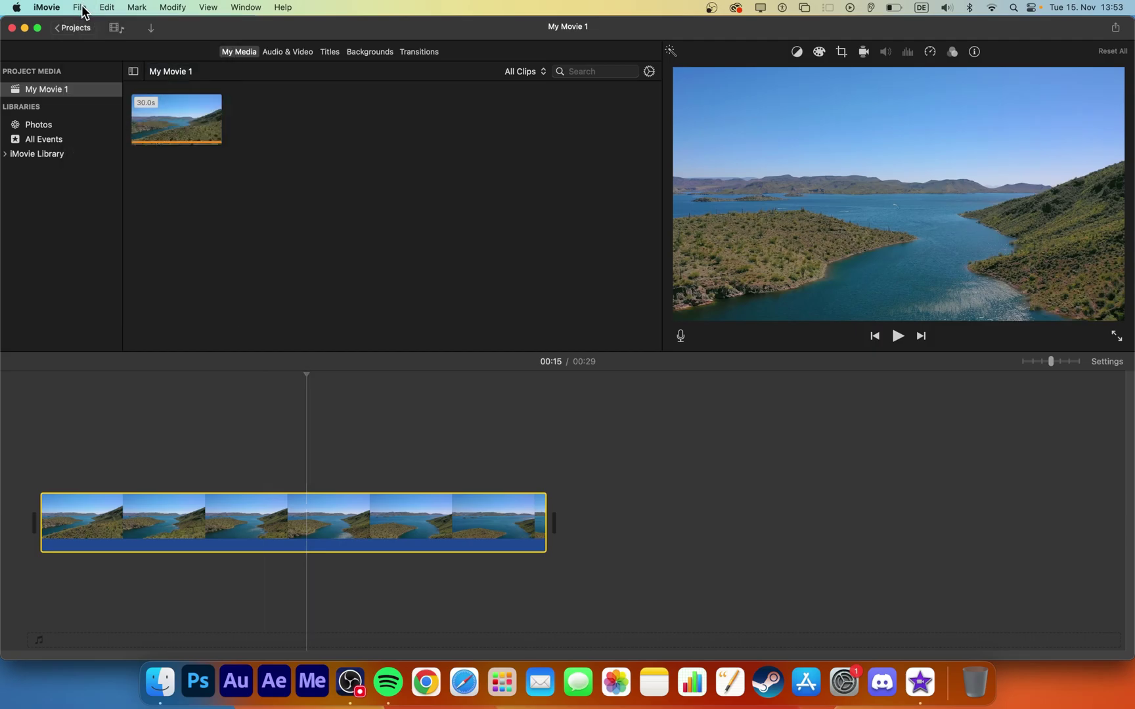
left_click(81, 12)
mouse_move(141, 214)
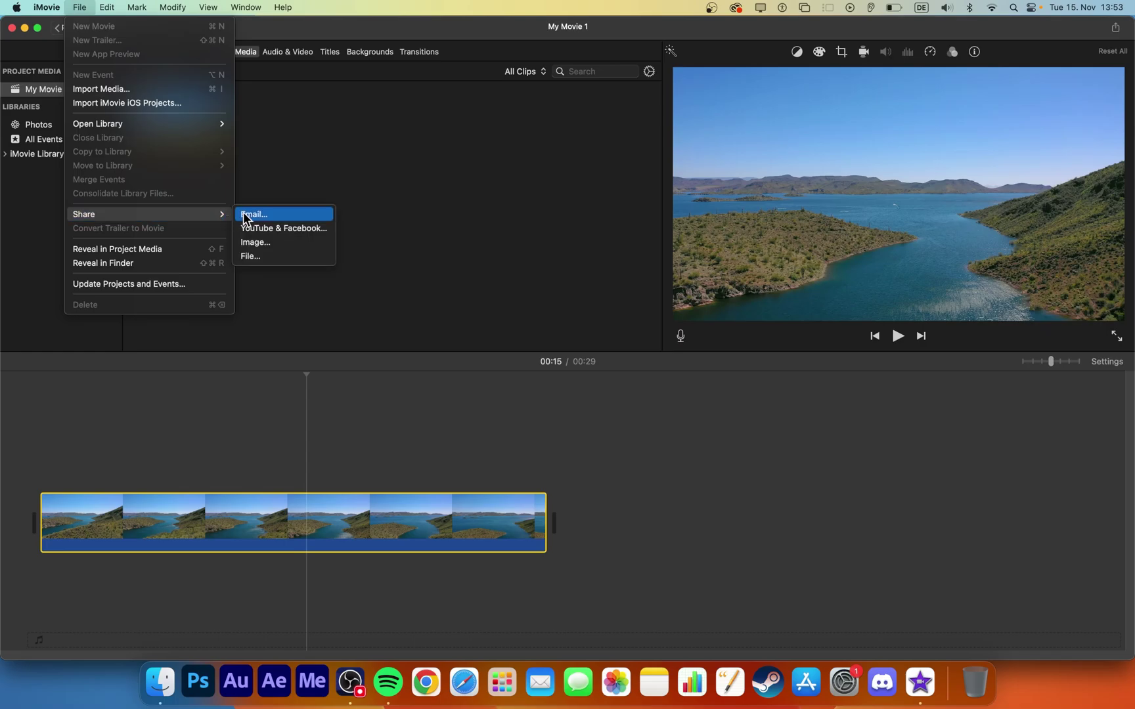
left_click(269, 257)
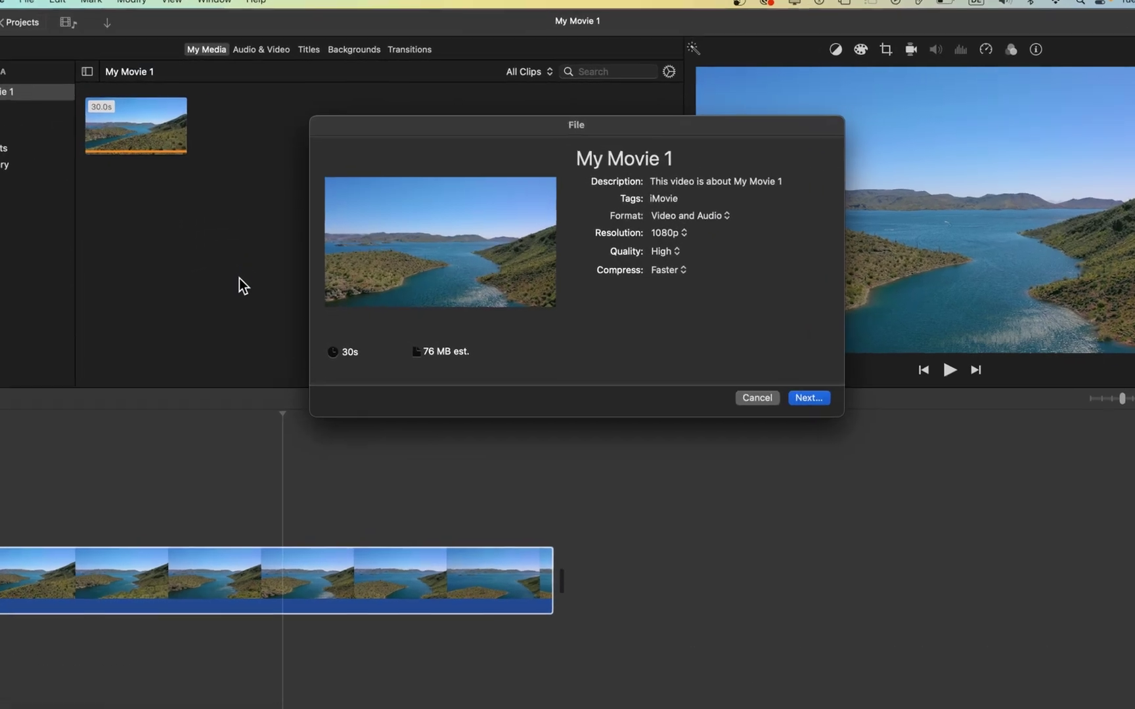
Step: Review the title and description, keeping 1080p resolution, High quality and Faster compression
left_click(609, 174)
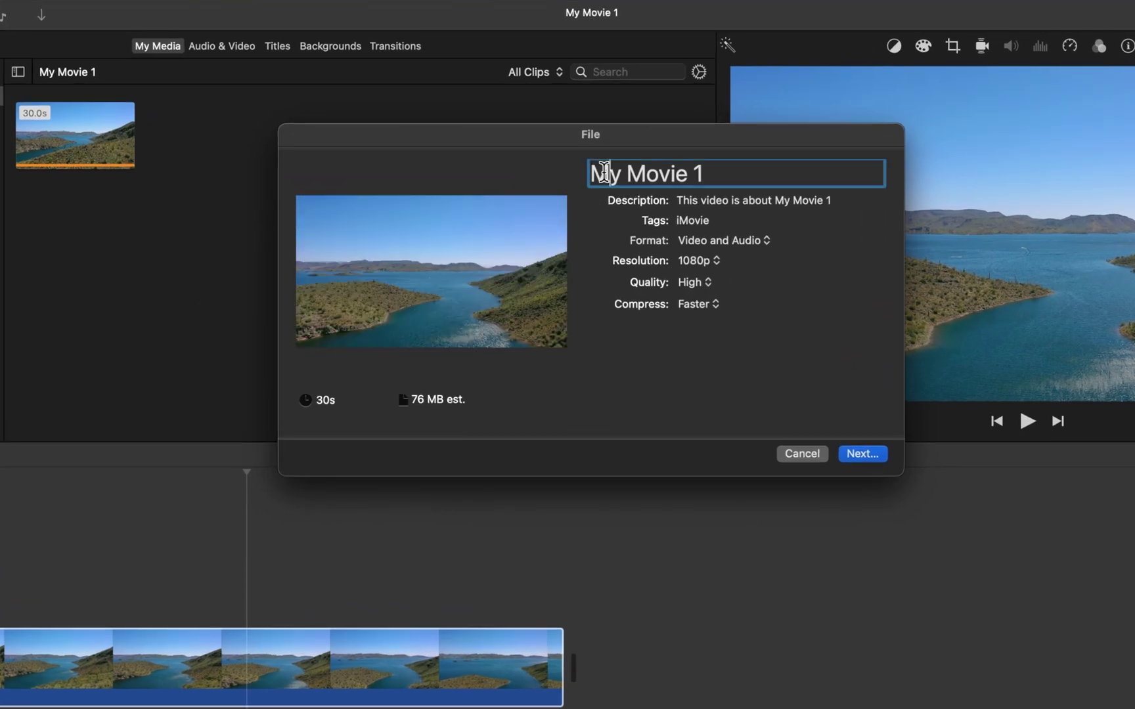
left_click(741, 197)
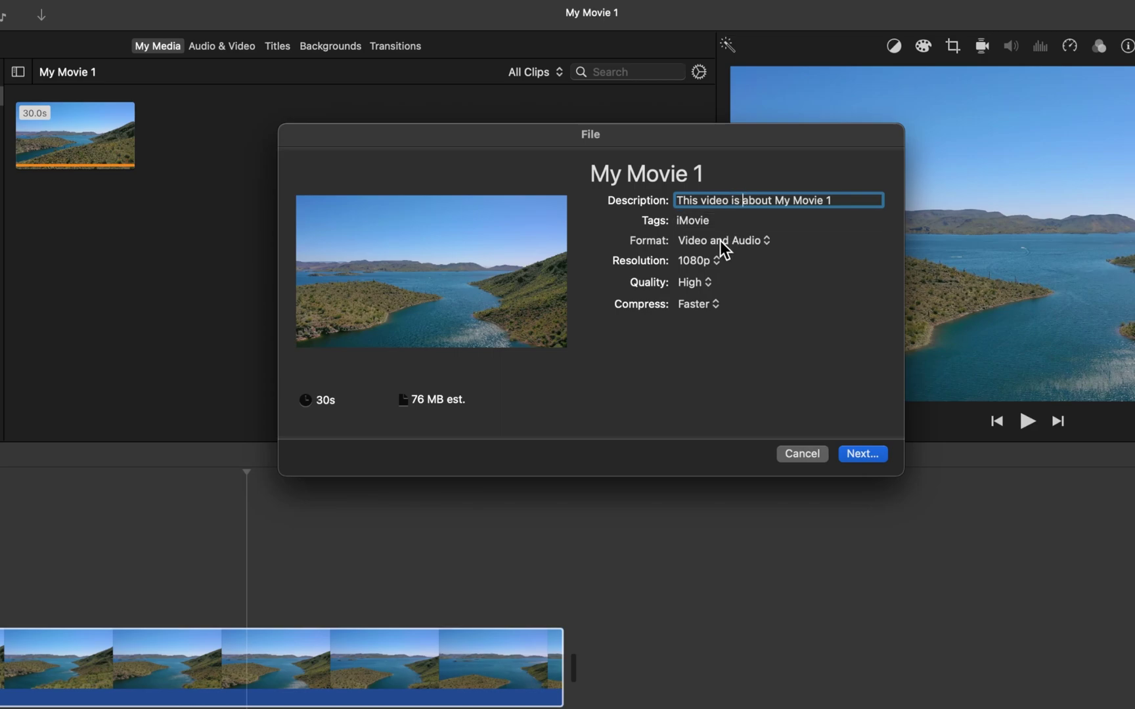
left_click(716, 263)
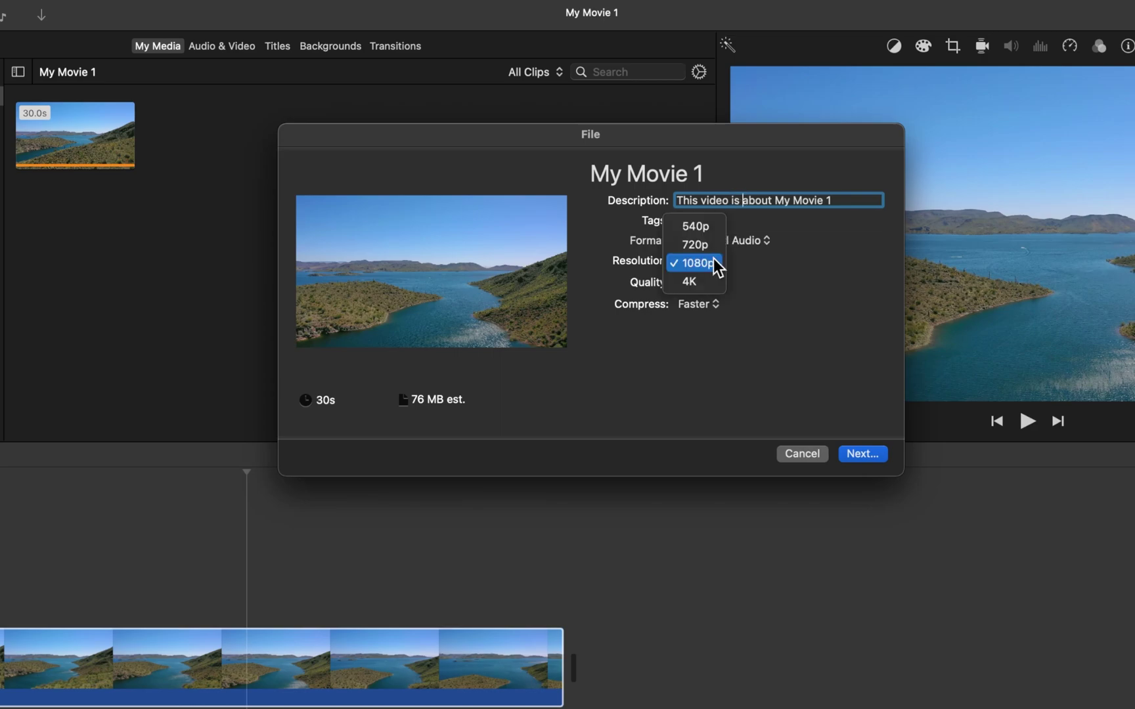
left_click(717, 262)
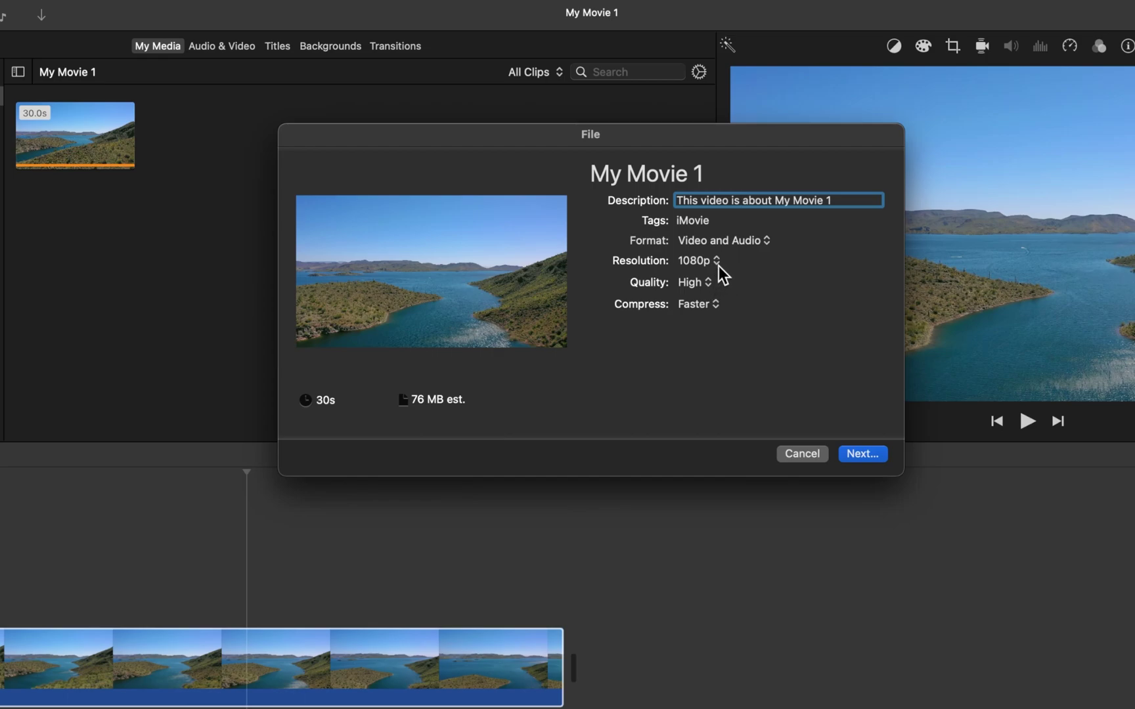
left_click(708, 284)
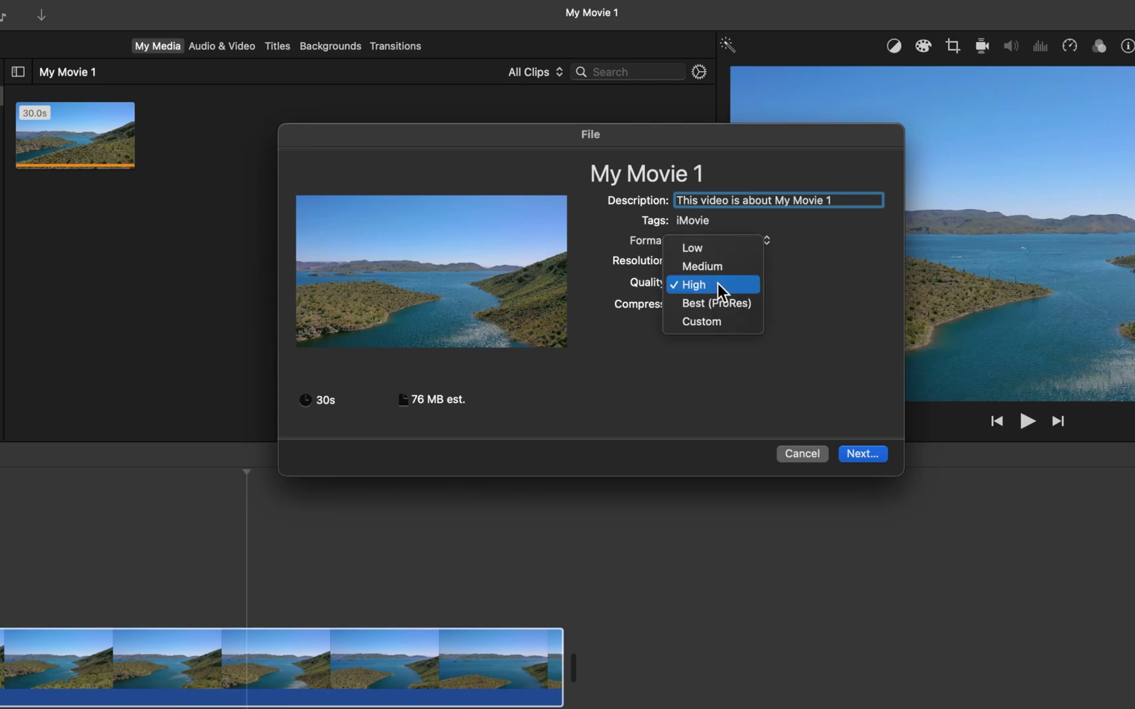
left_click(723, 282)
left_click(716, 307)
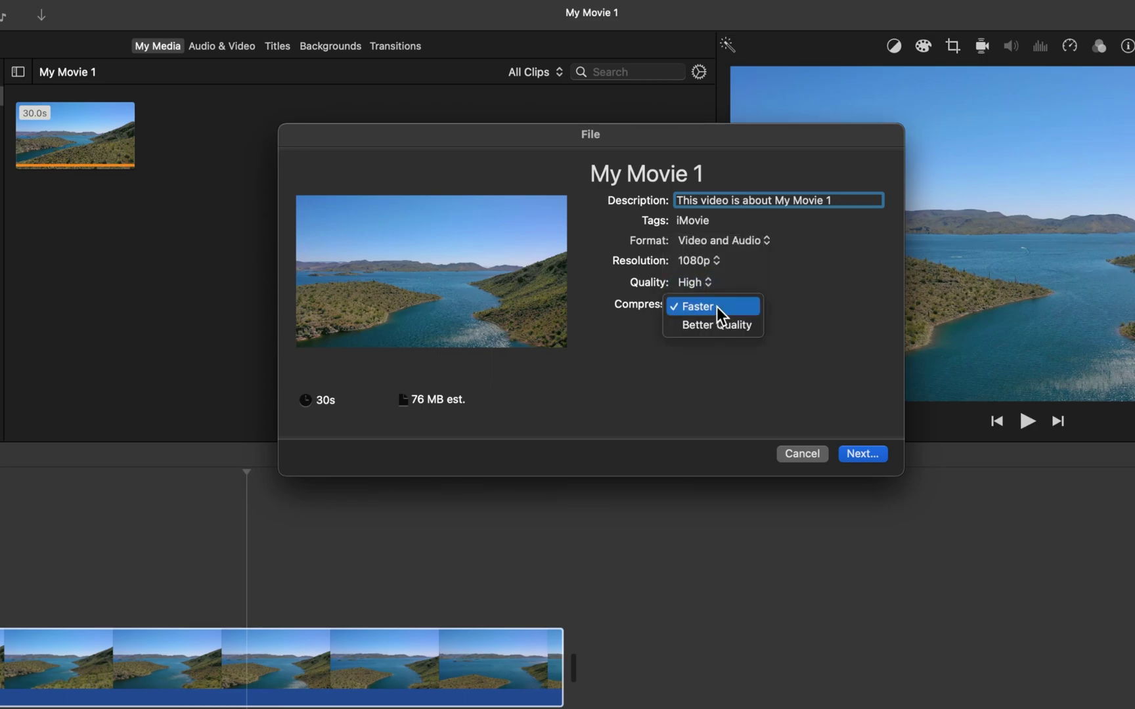
left_click(716, 306)
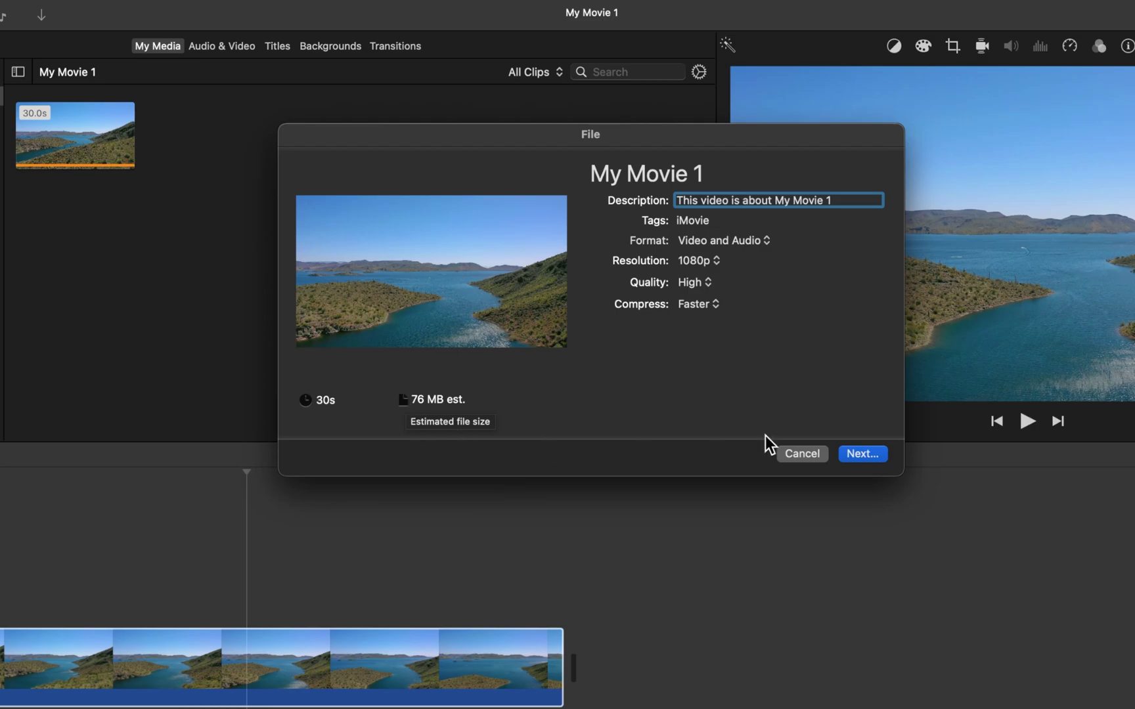
left_click(751, 450)
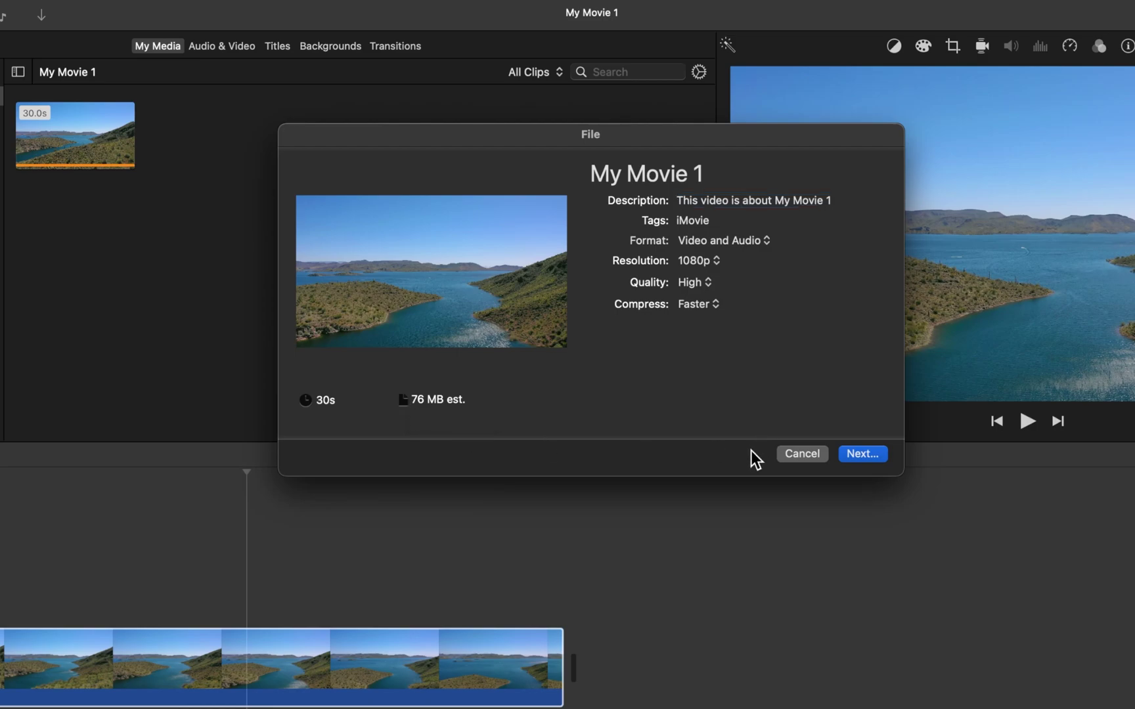
Step: Save the exported movie as '123' on the Desktop and move the playhead to 00:26
left_click(883, 456)
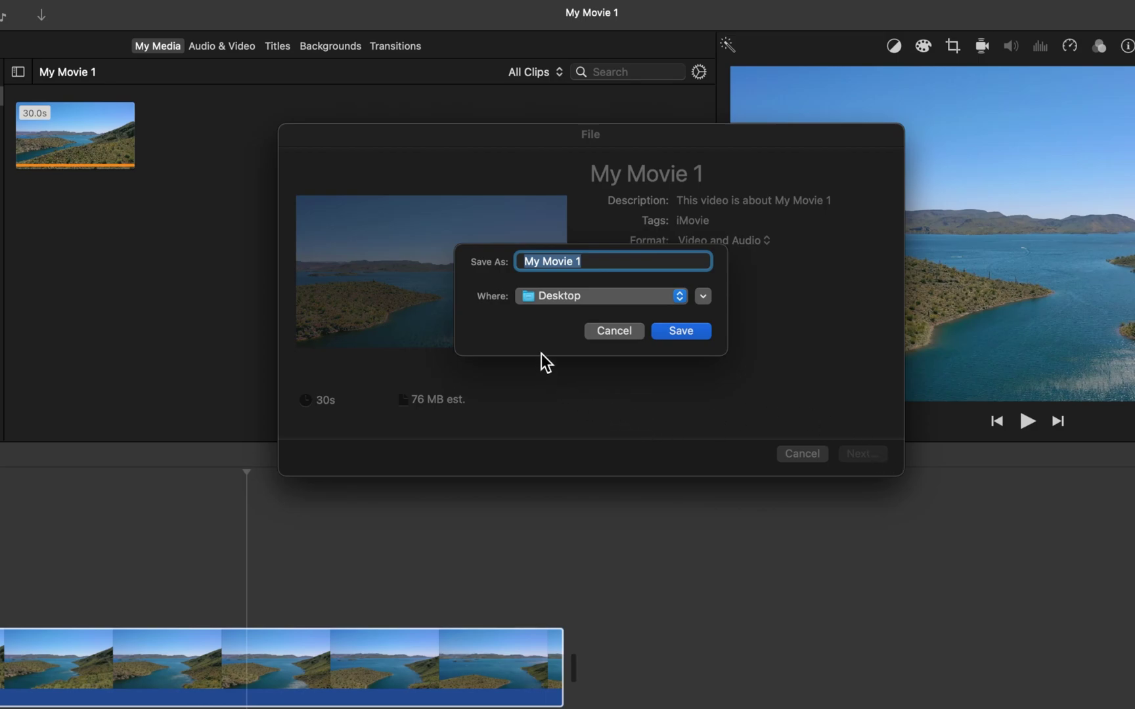
type("123")
left_click(611, 331)
left_click(762, 409)
left_click(487, 404)
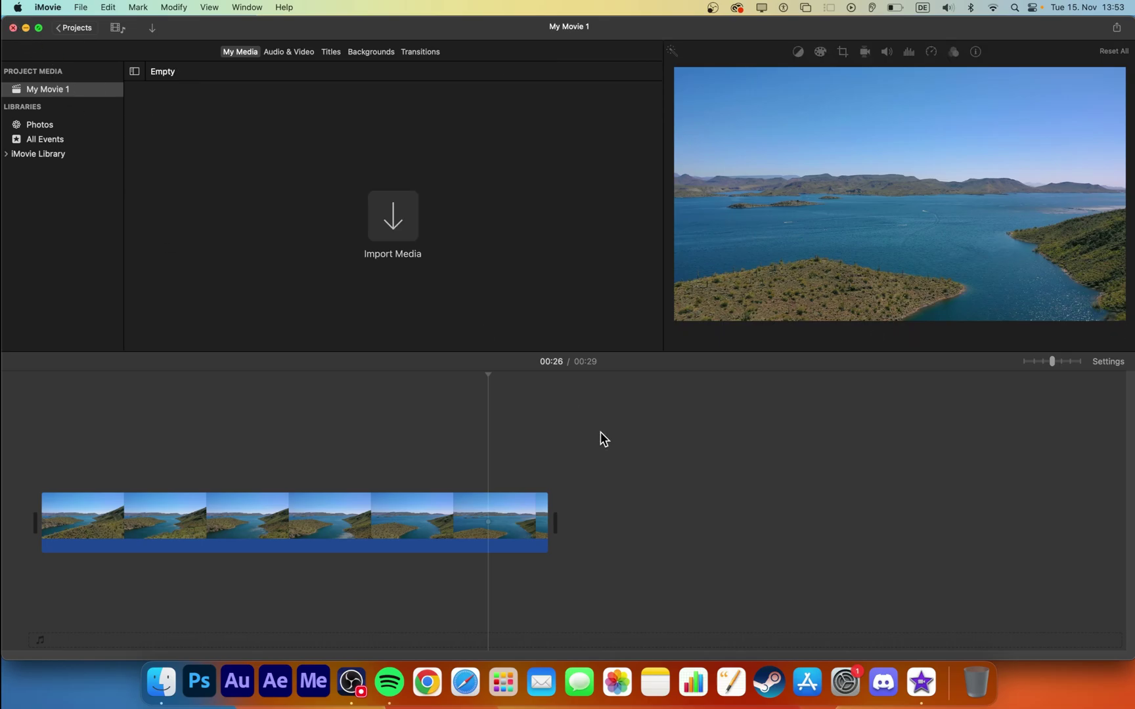
Step: Search the App Store for 'imovie', then view the five pending app updates
left_click(805, 675)
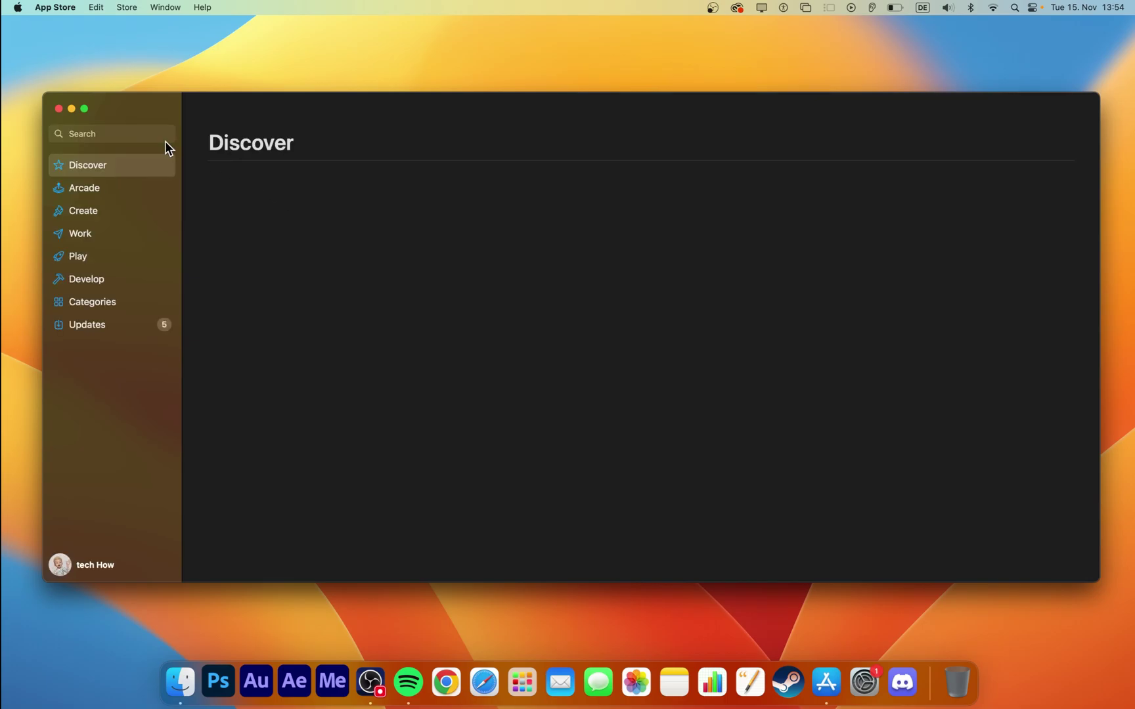
left_click(145, 133)
type("imovie")
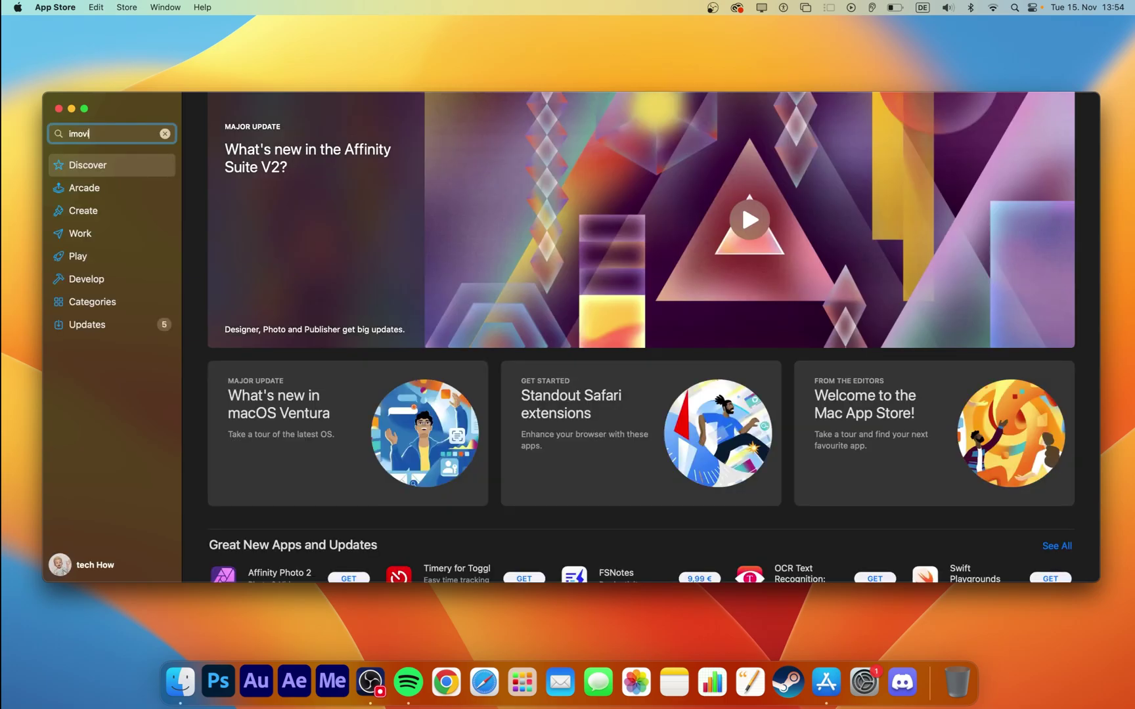
key("Return")
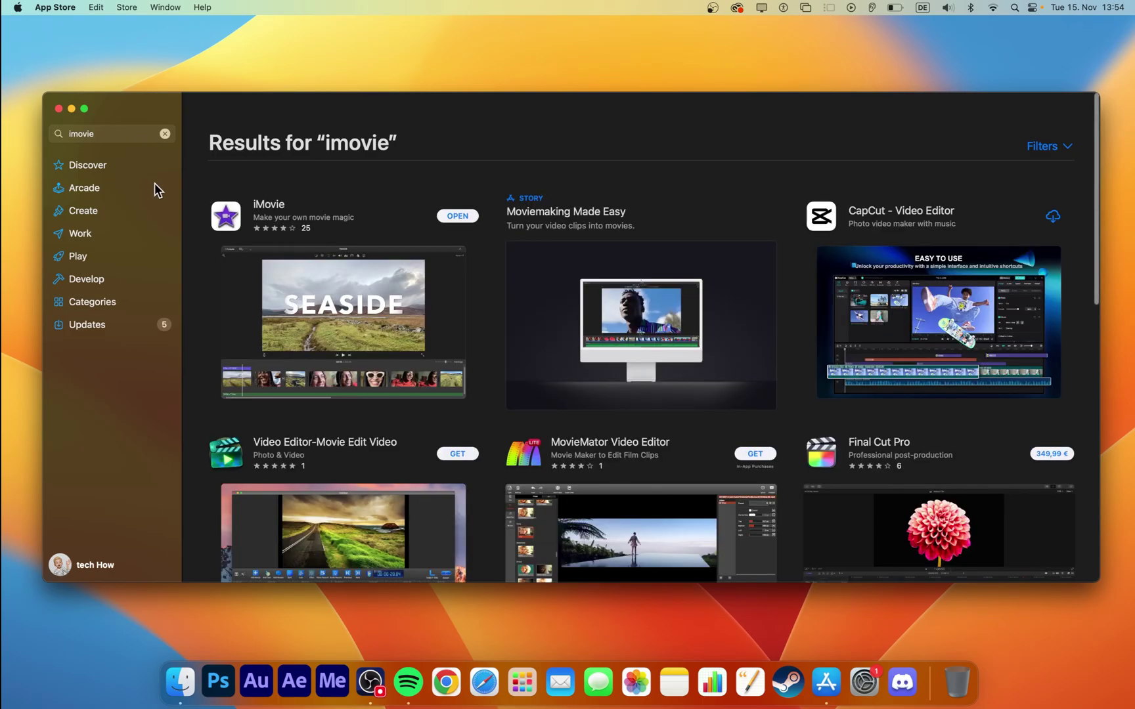
left_click(97, 325)
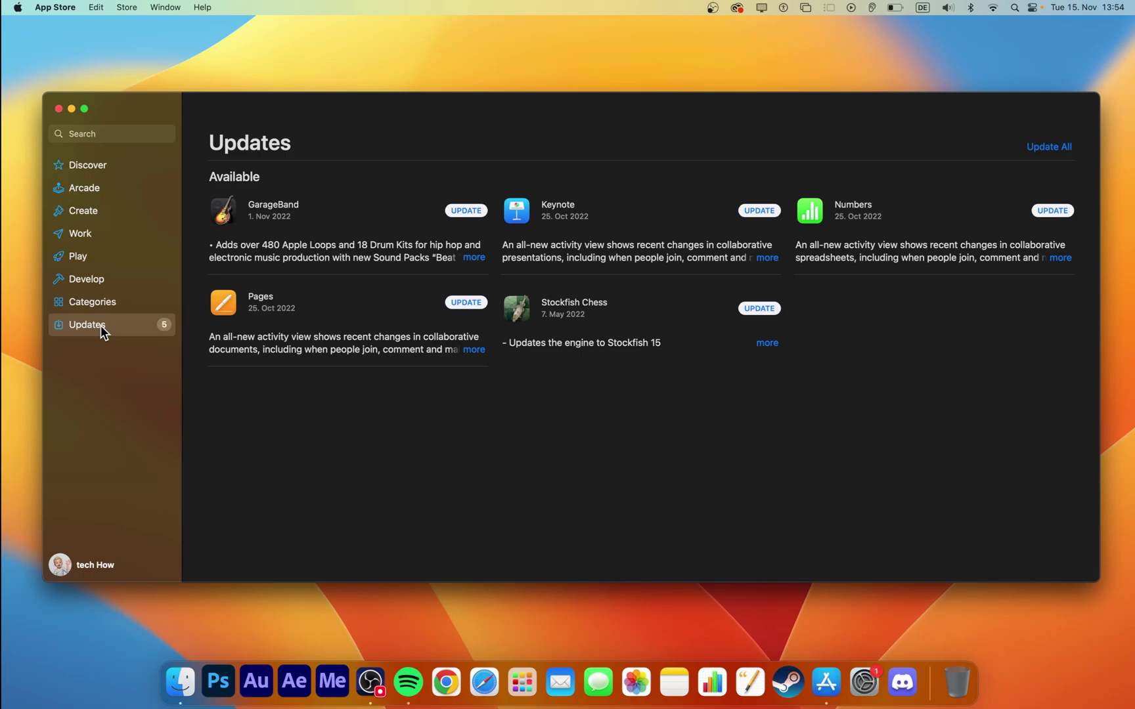
Step: Quit the App Store and bring up System Settings from the Apple menu
left_click(59, 109)
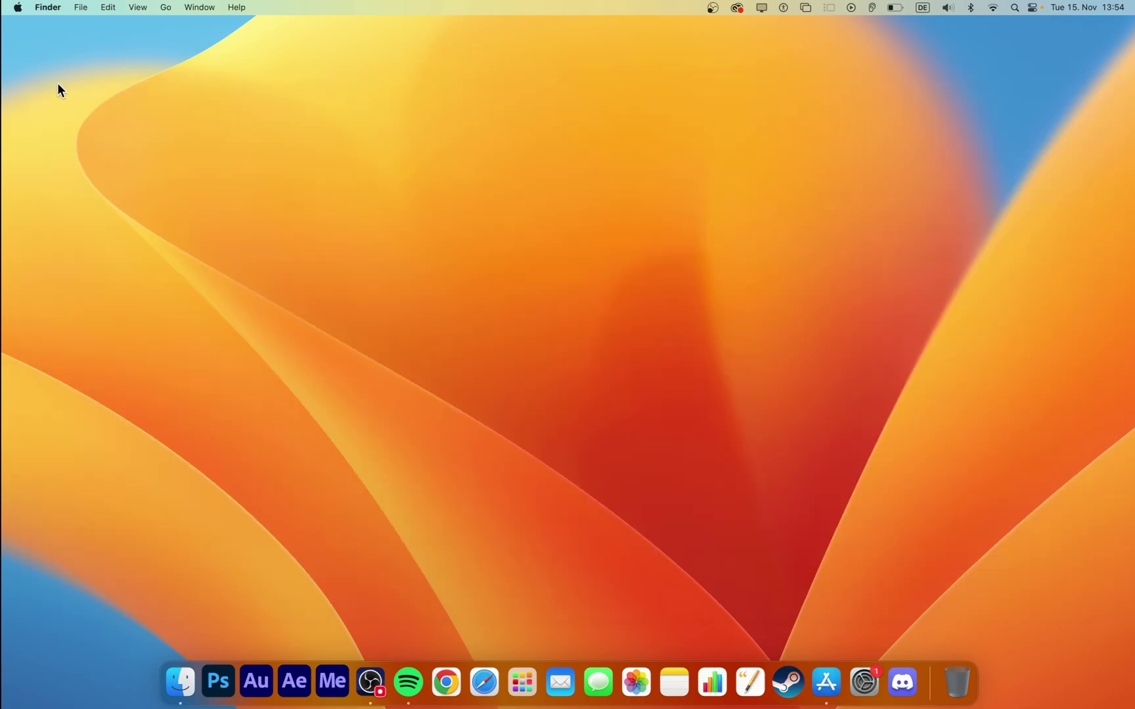
left_click(17, 7)
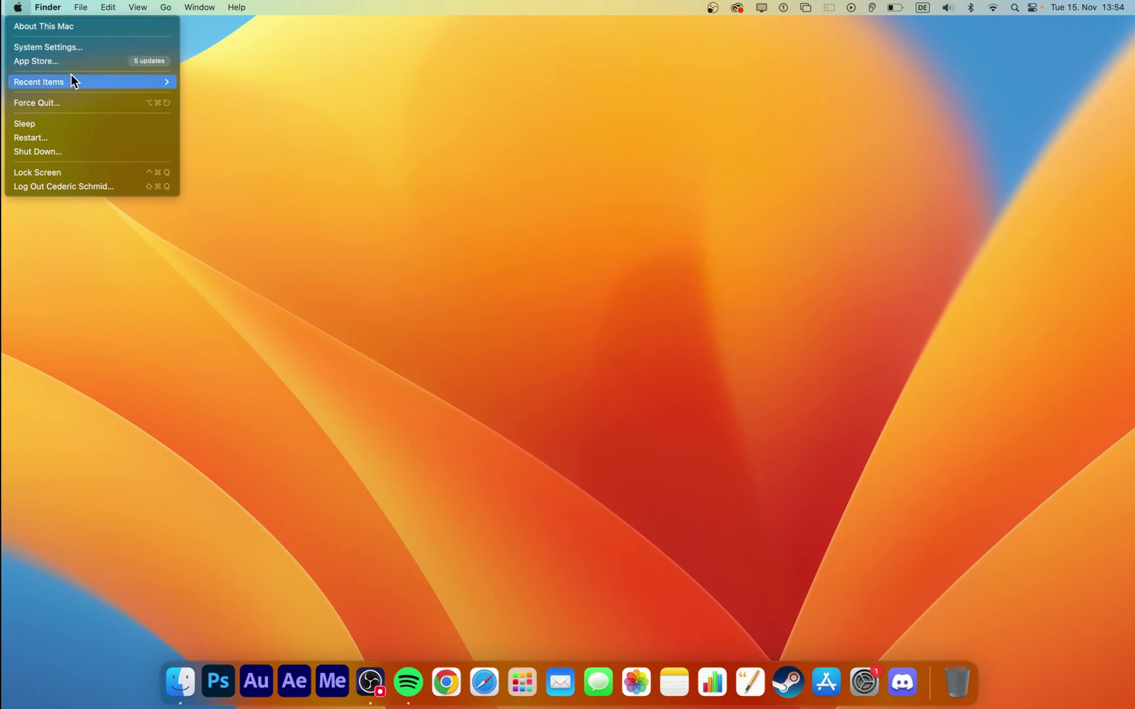
left_click(91, 47)
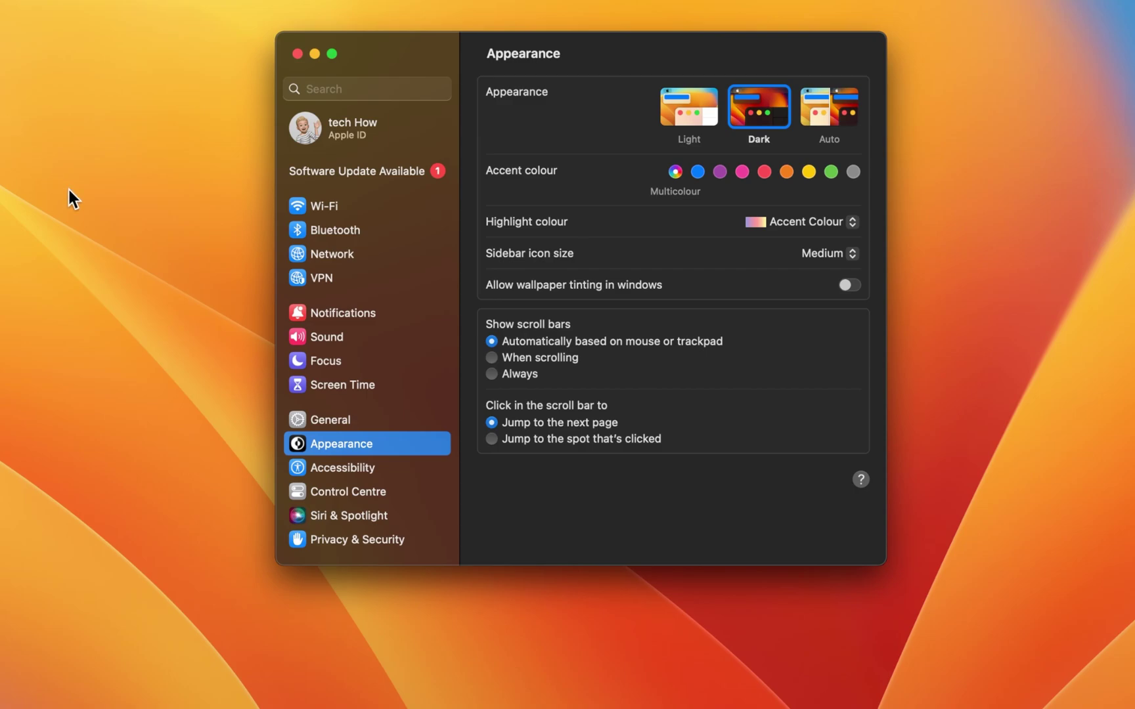
Step: View the Macintosh HD storage overview under General, showing about 150 GB available
left_click(367, 416)
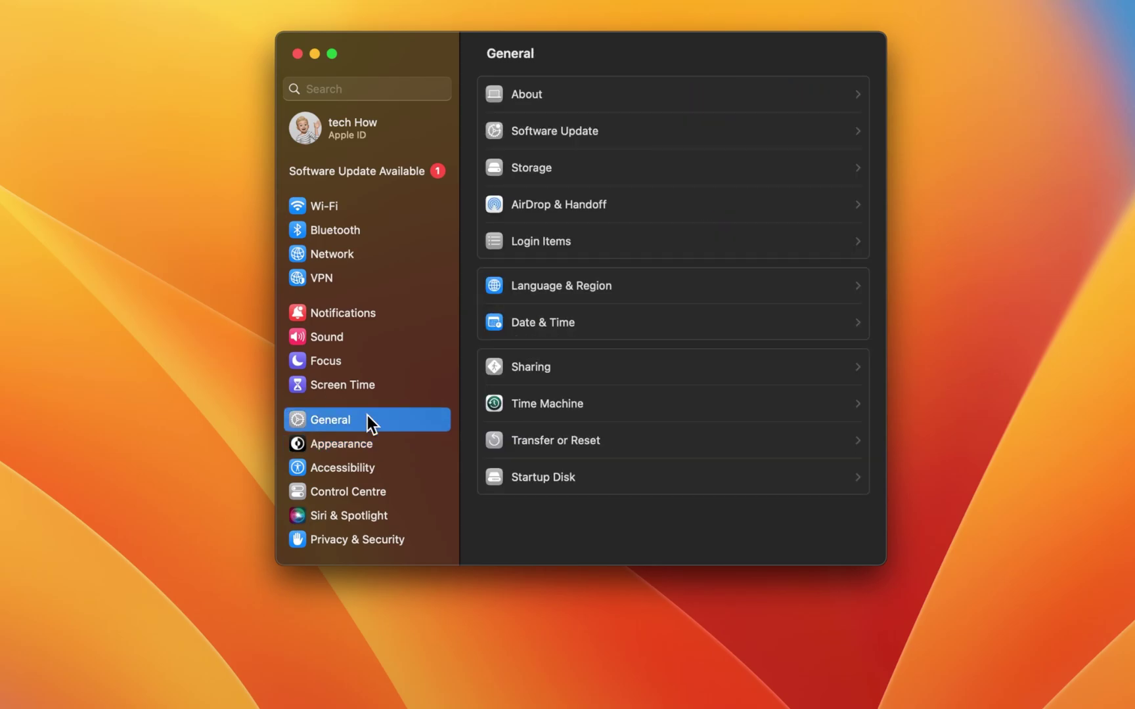
left_click(575, 172)
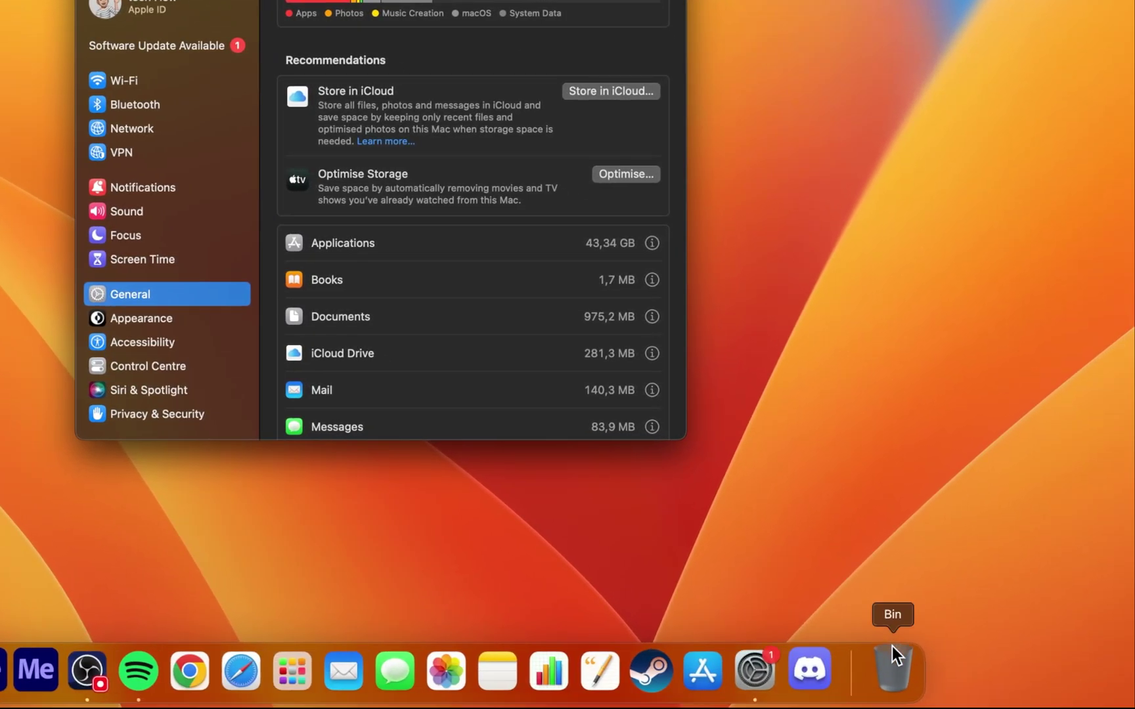
right_click(891, 646)
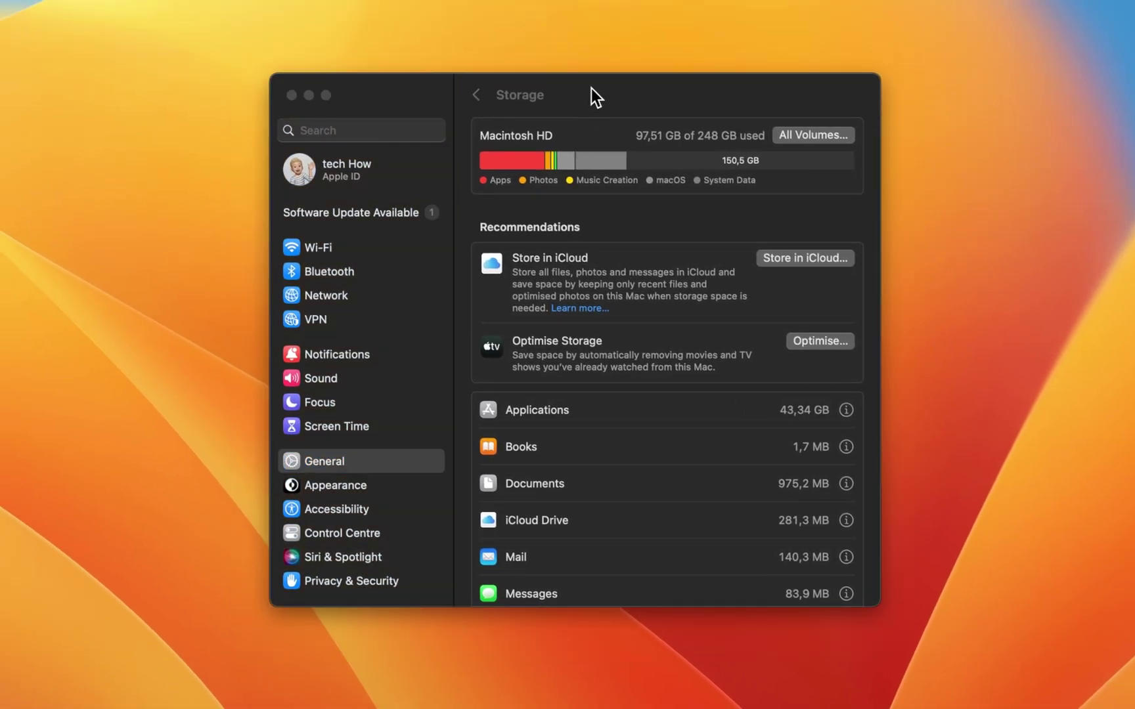
left_click(591, 87)
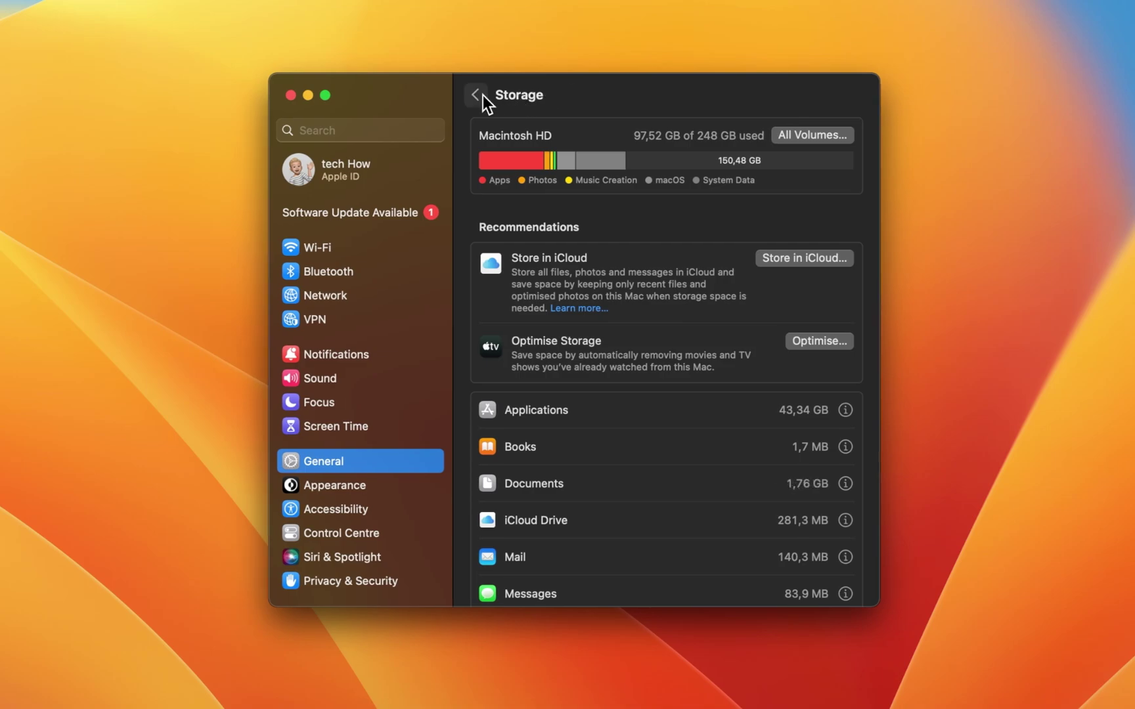
scroll(324, 497, "down", 1)
scroll(322, 519, "down", 3)
scroll(322, 523, "down", 3)
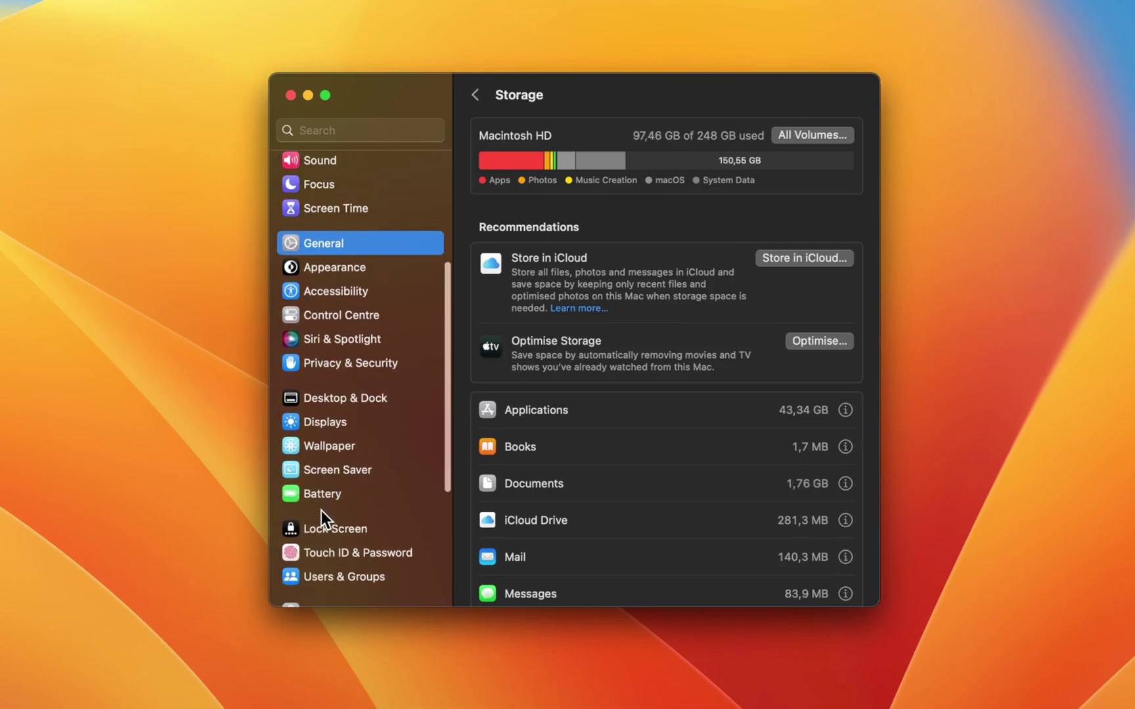
Step: View the Battery page at 36% charge, leaving Low Power Mode set to Never
left_click(346, 494)
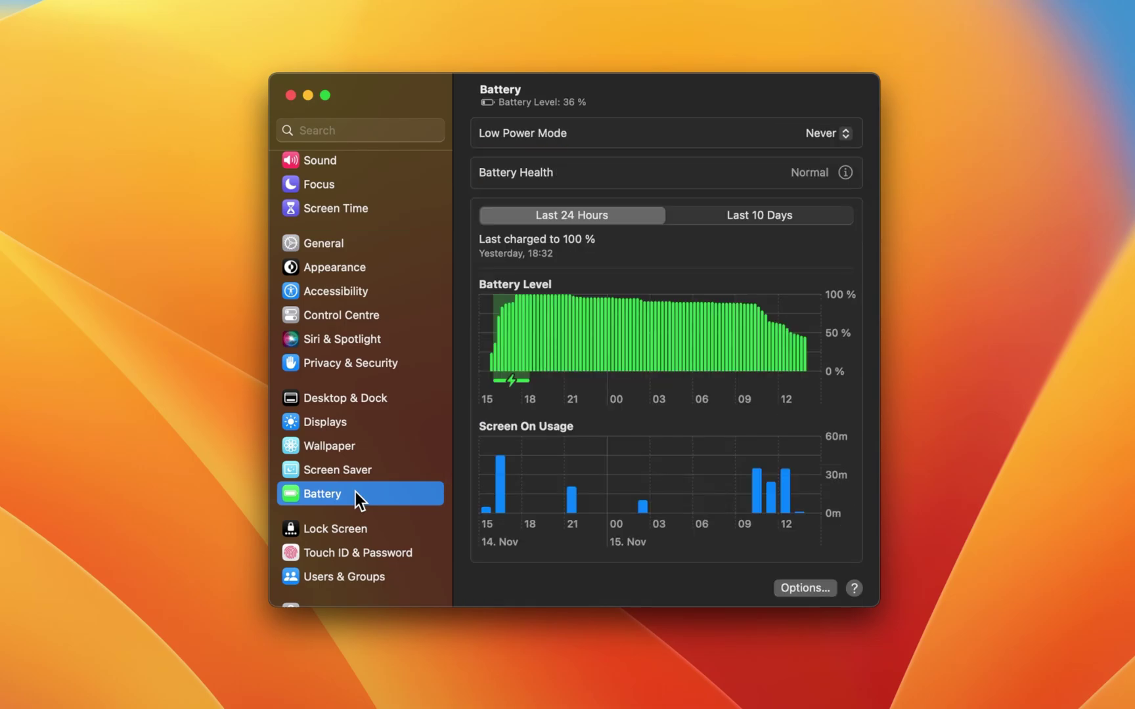
left_click(807, 134)
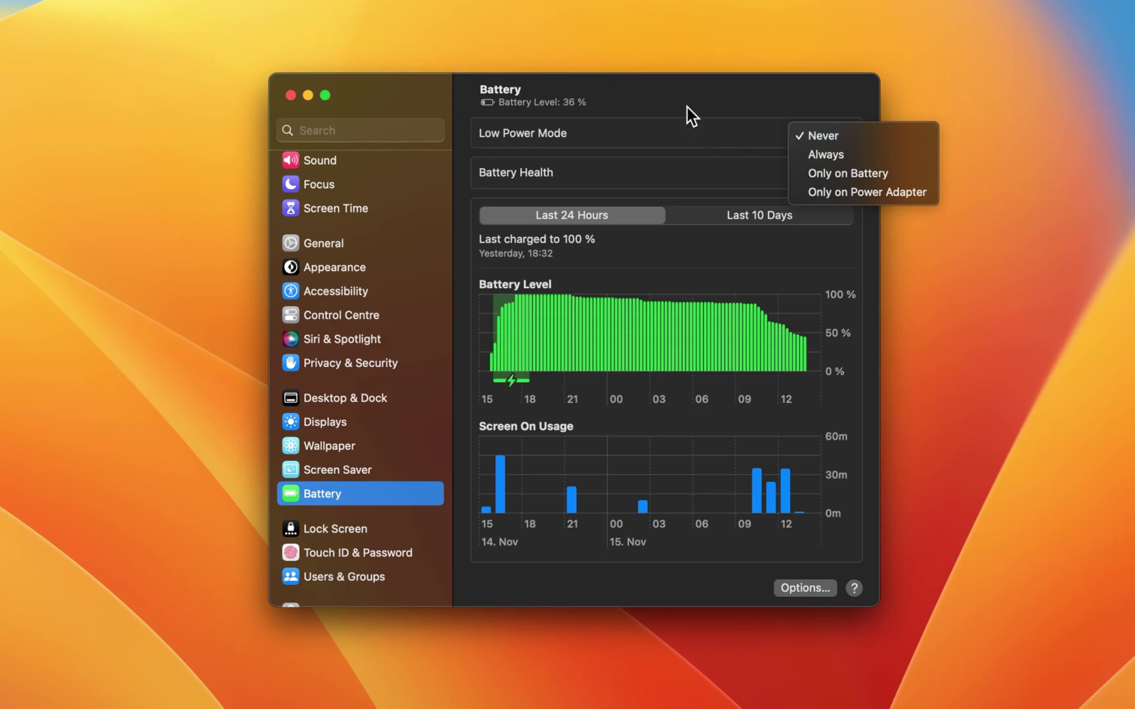
left_click(675, 89)
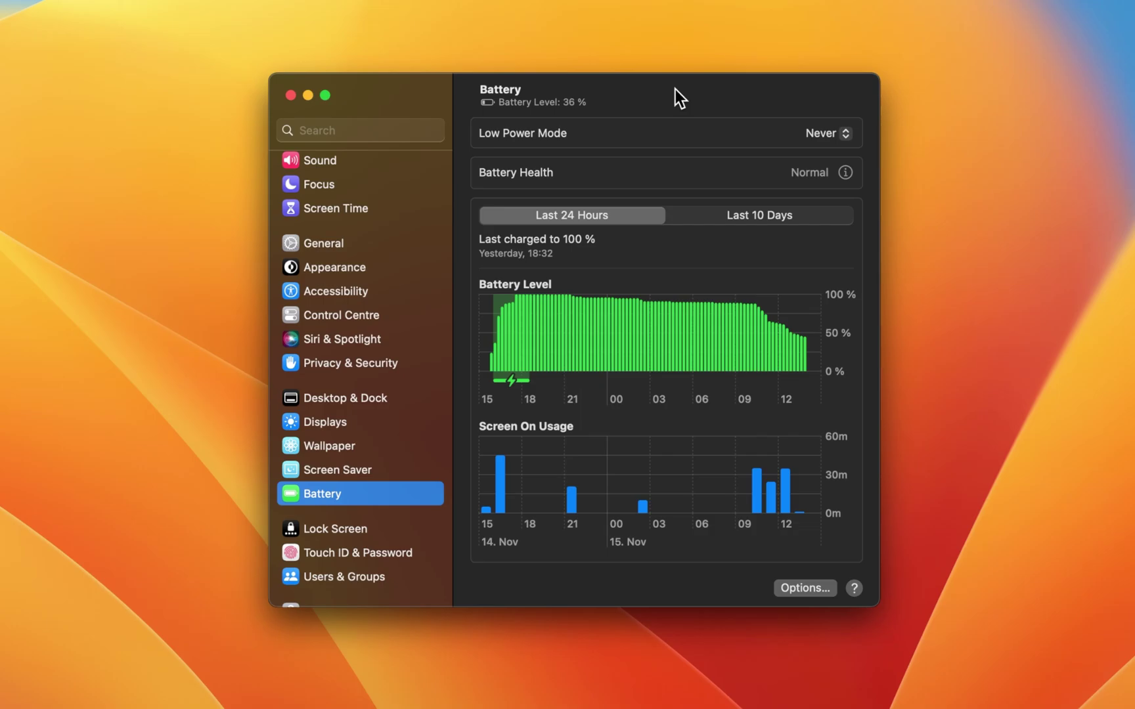
scroll(401, 314, "up", 5)
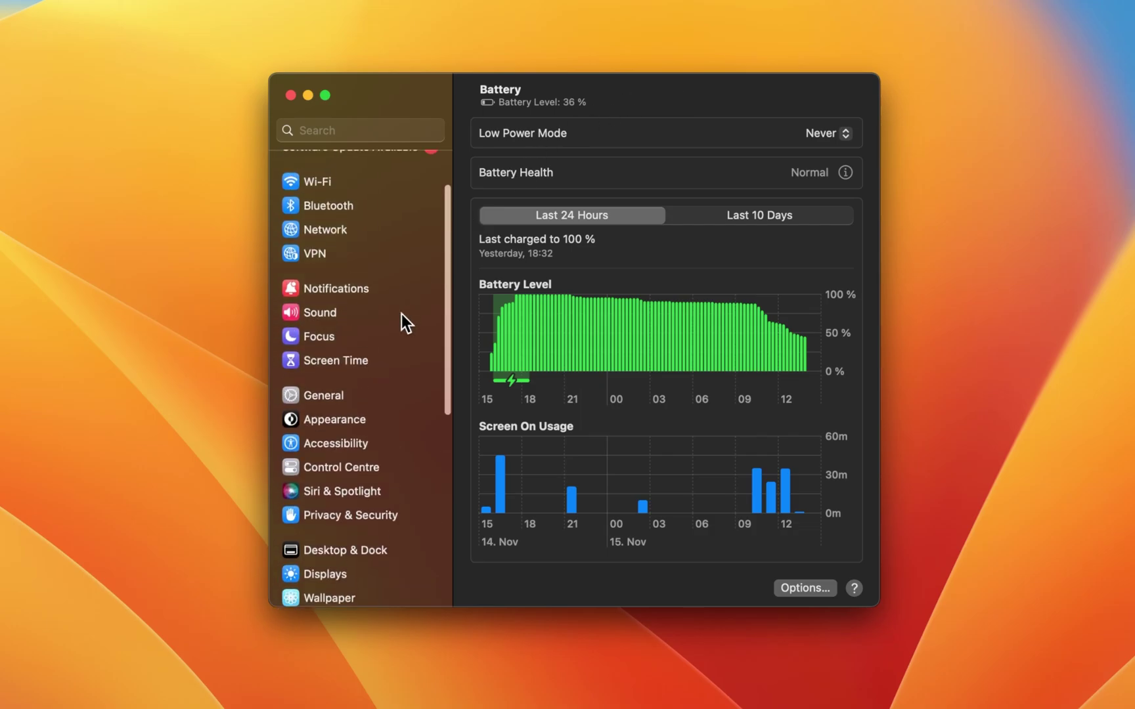
Step: Check Software Update, find macOS Ventura 13.0.1 available, then close System Settings
left_click(378, 406)
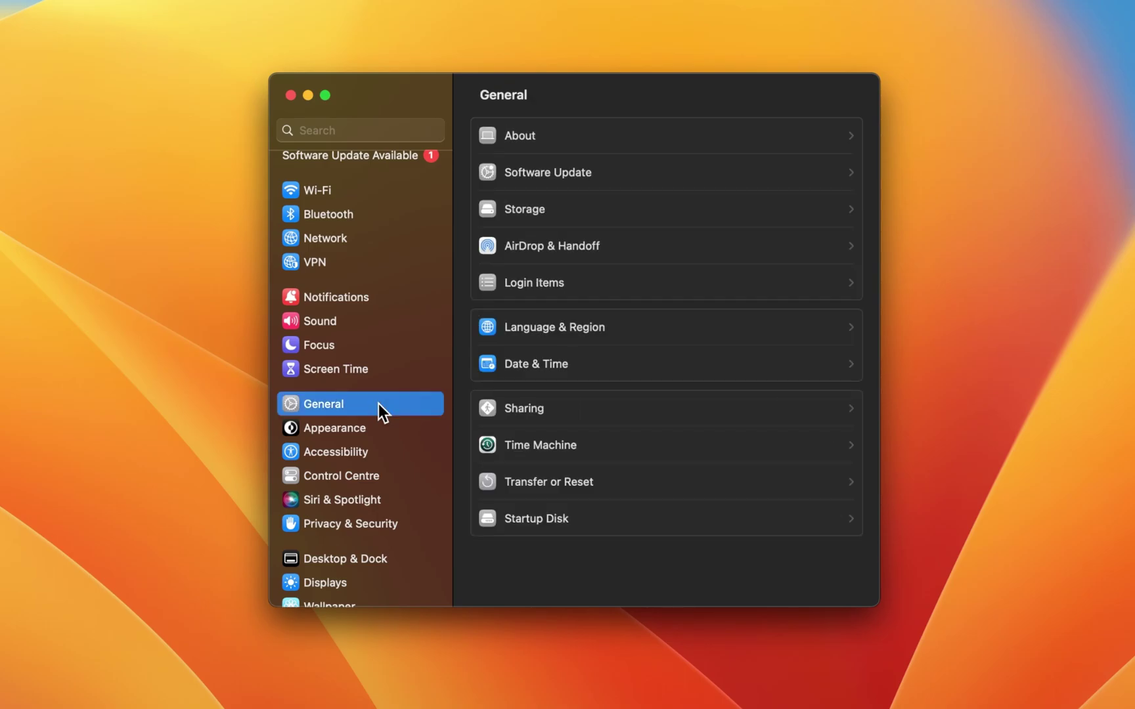
left_click(669, 177)
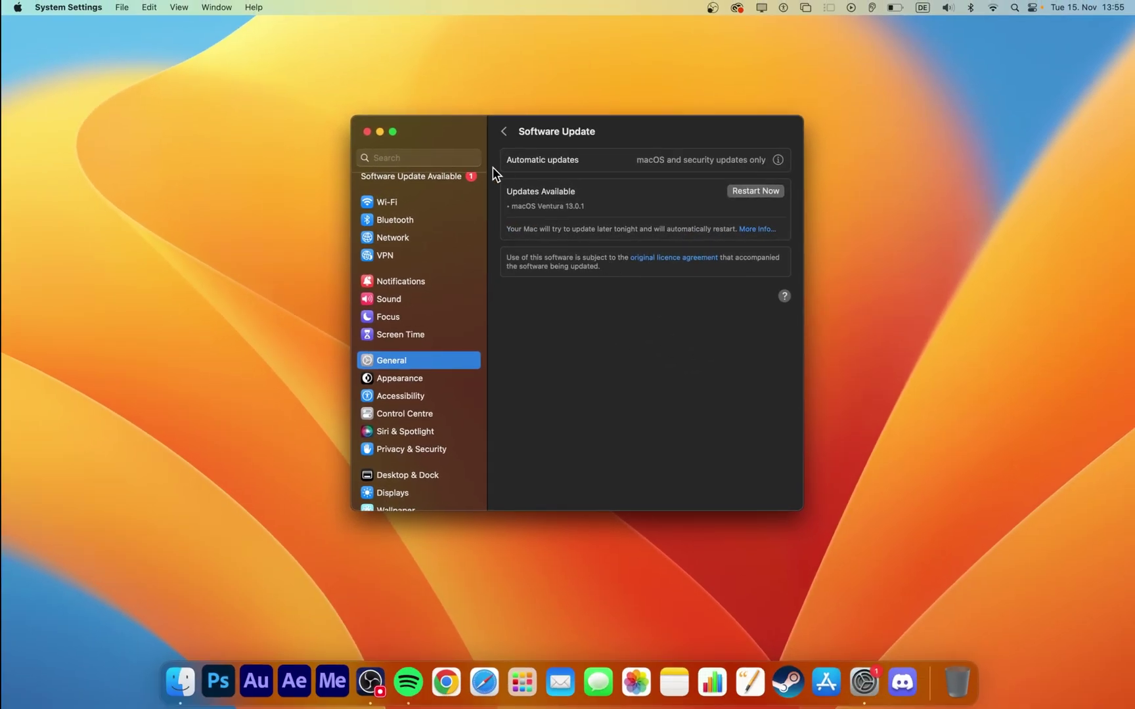
left_click(366, 133)
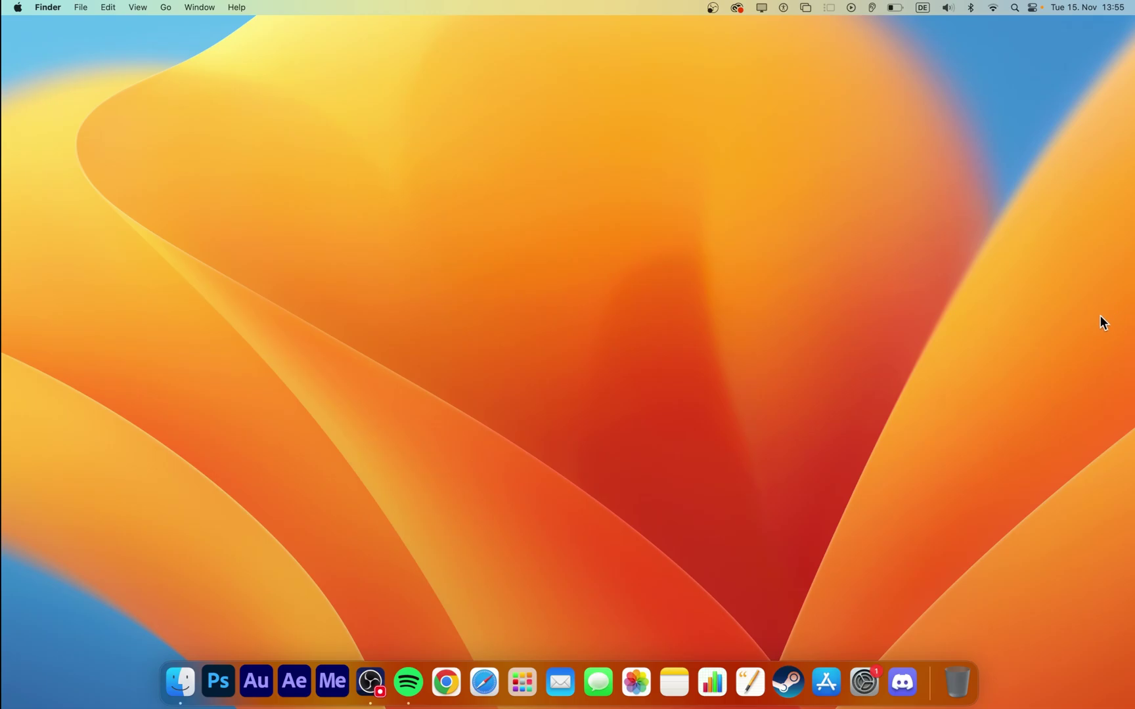
Step: Relaunch iMovie from Launchpad and go to the Projects list, keeping the name My Movie 1
key("F4")
left_click(824, 444)
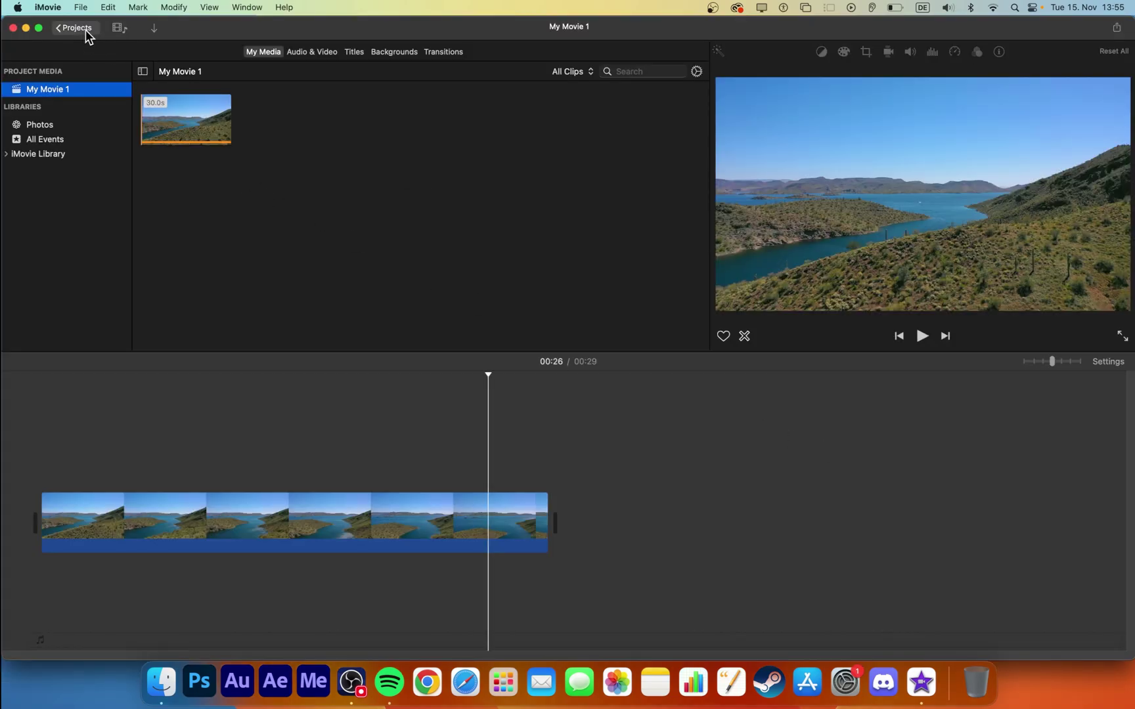
left_click(85, 30)
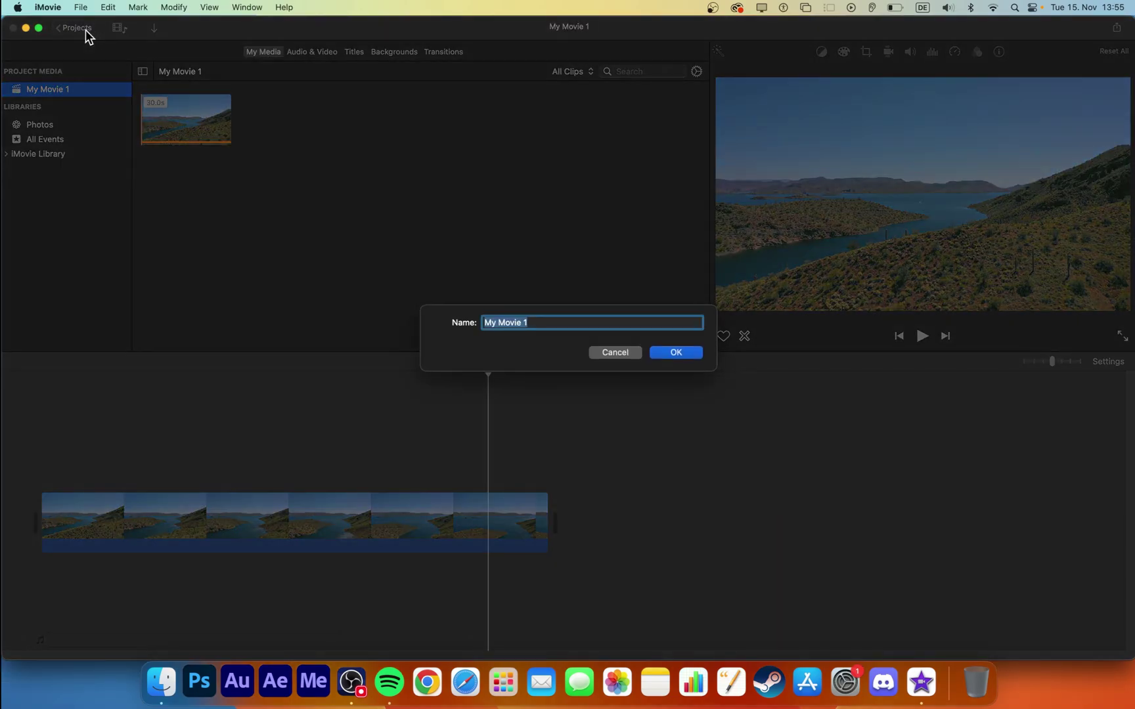
left_click(666, 354)
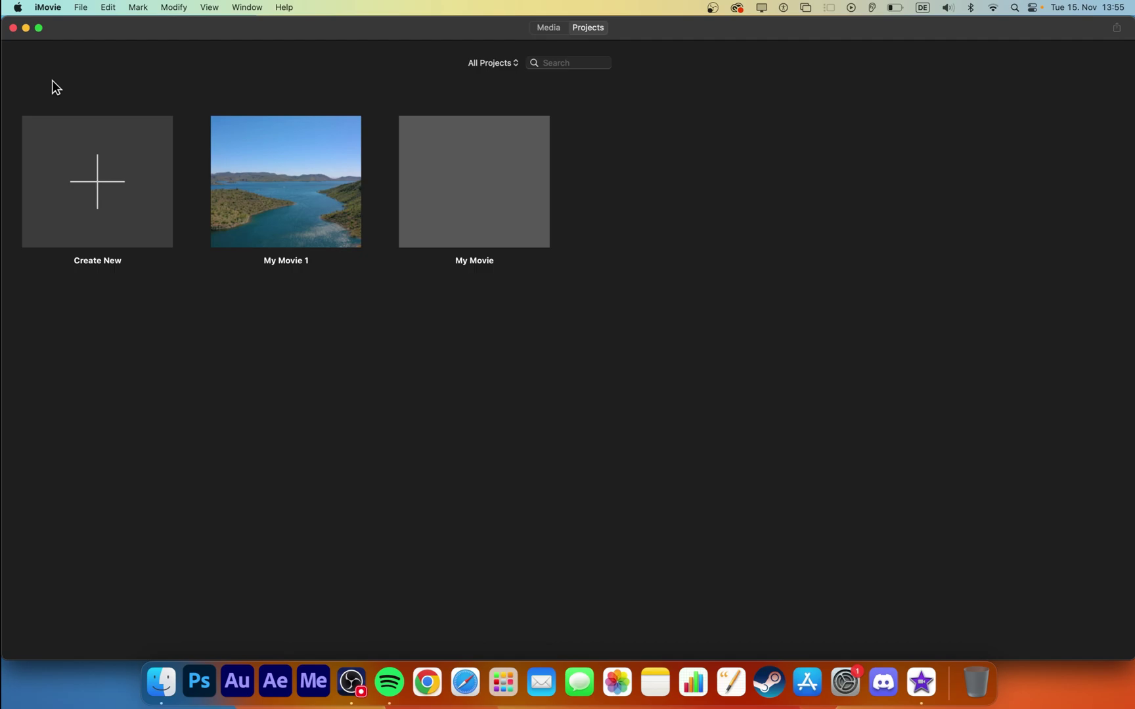
left_click(26, 28)
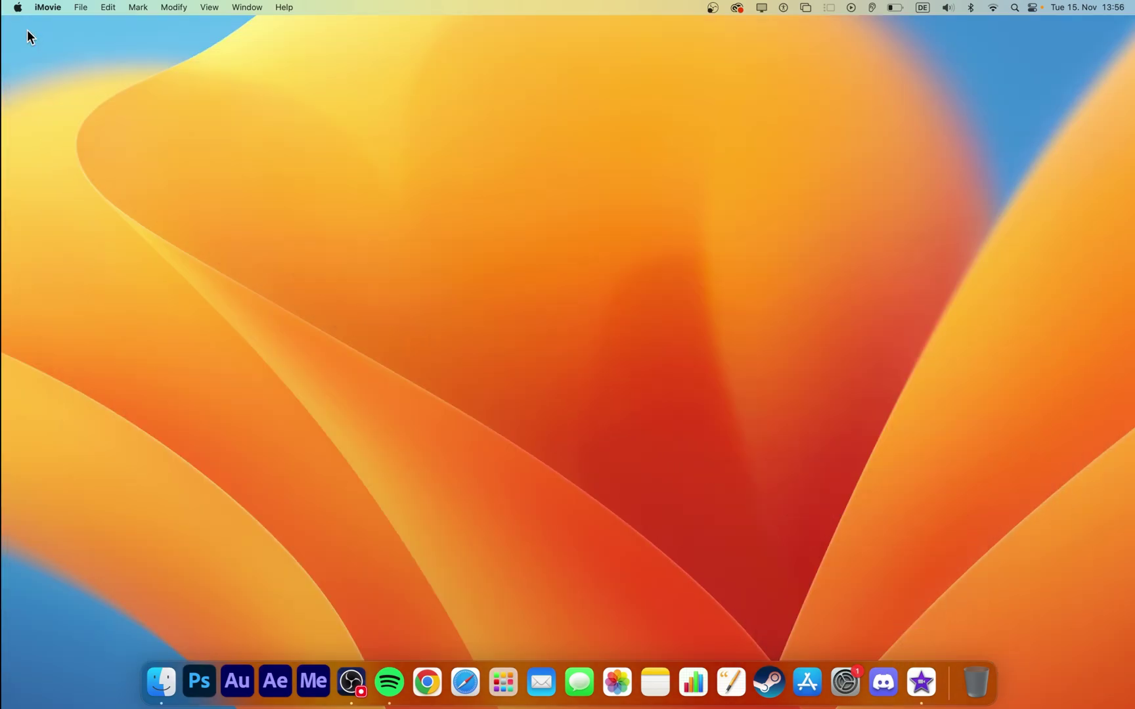